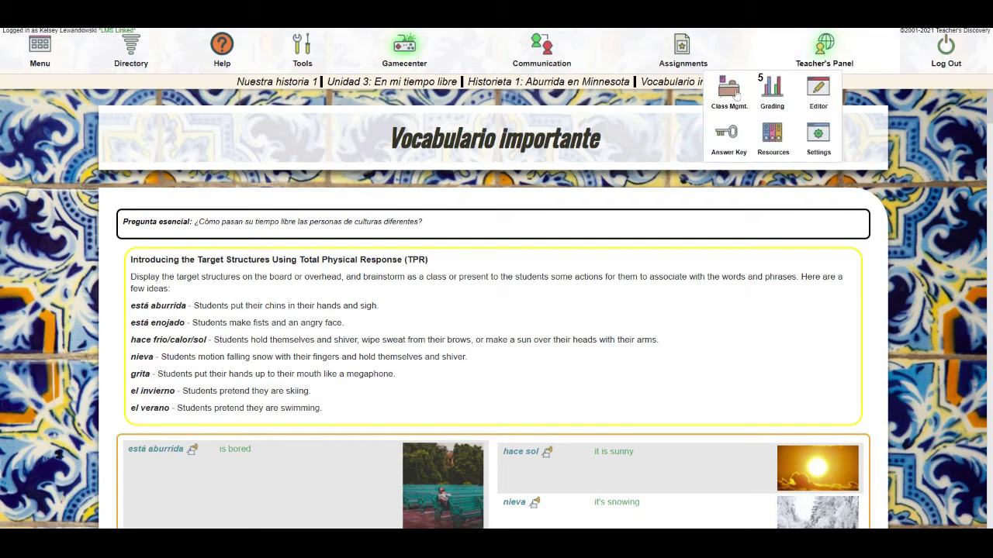
Step: Open class management and look through the student list of the Fourth Hour class
click(736, 93)
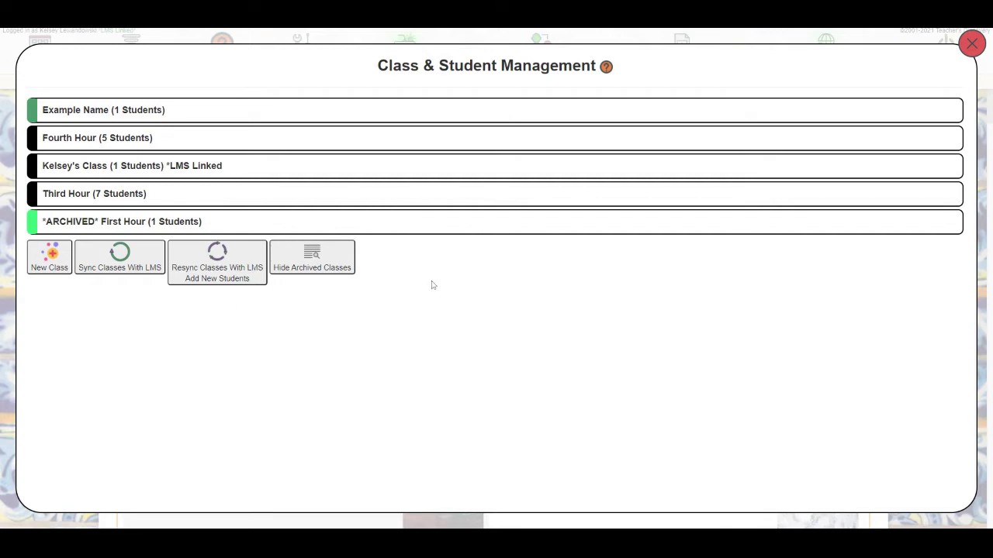
click(62, 140)
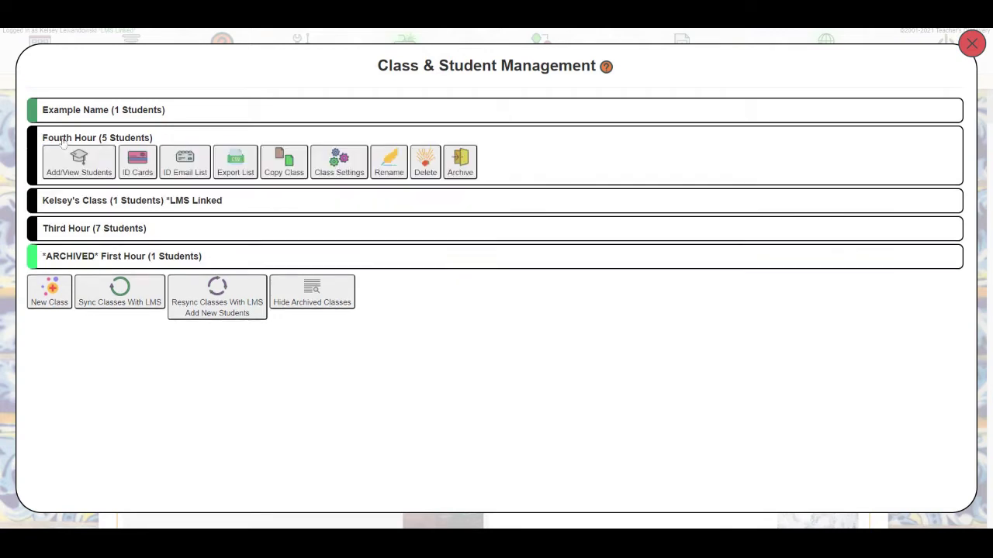
click(94, 176)
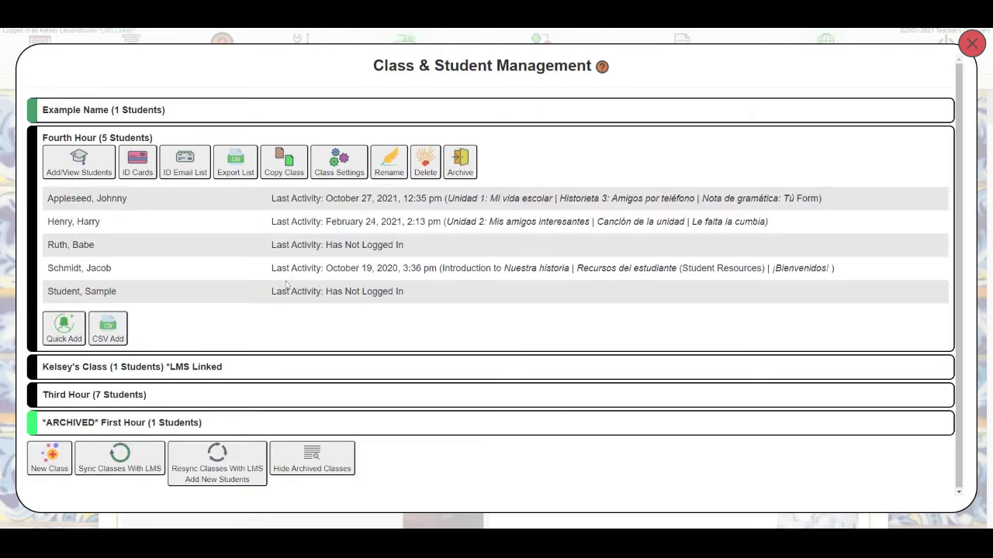
click(82, 168)
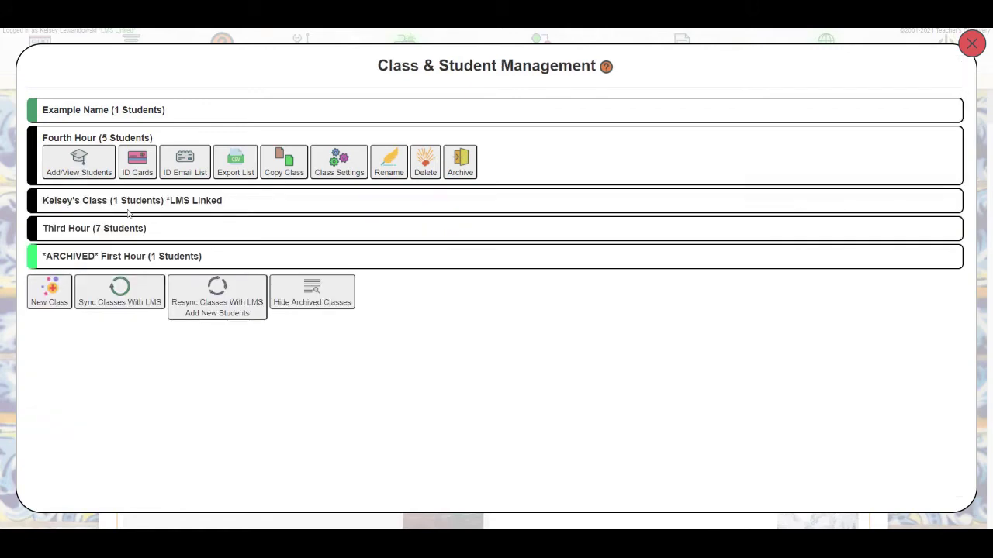
Step: Generate the printable ID cards and the ID email list for the Fourth Hour class
click(144, 168)
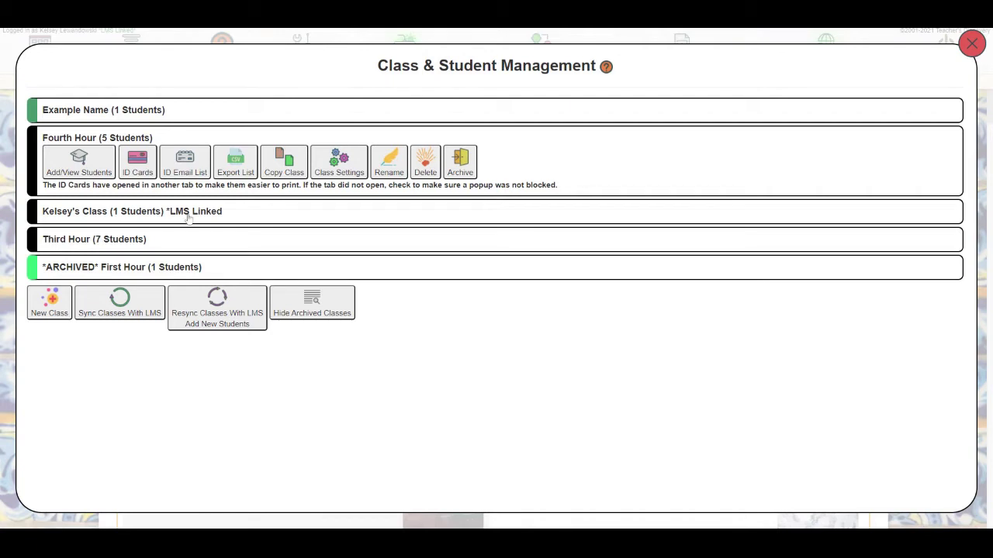
click(184, 177)
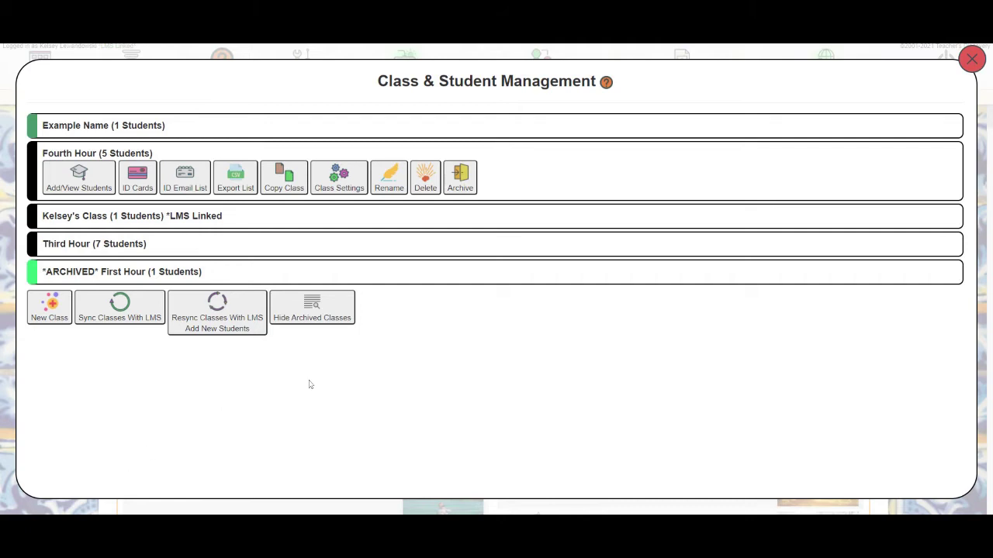
Step: Copy the Fourth Hour class with its students to the title Notre histoire AP
click(283, 190)
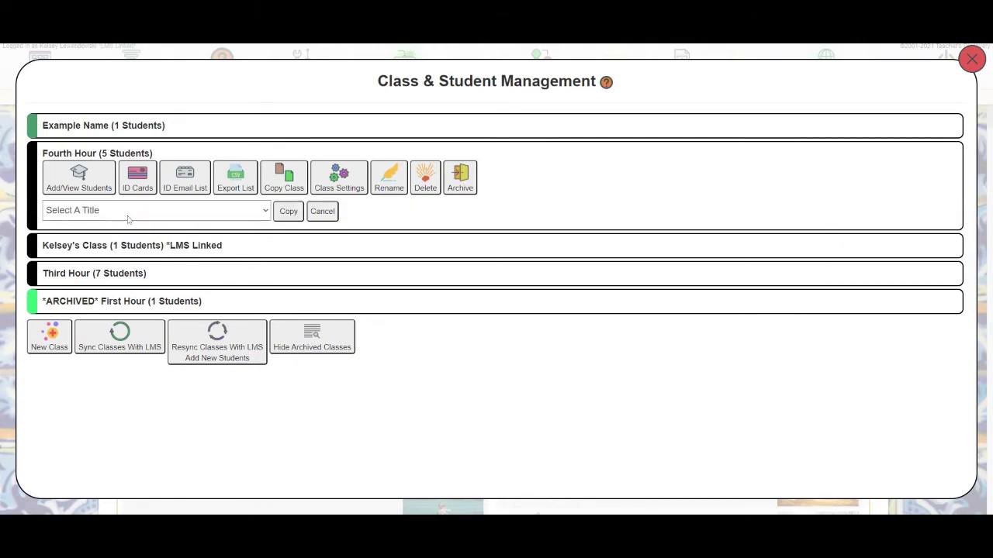
click(129, 225)
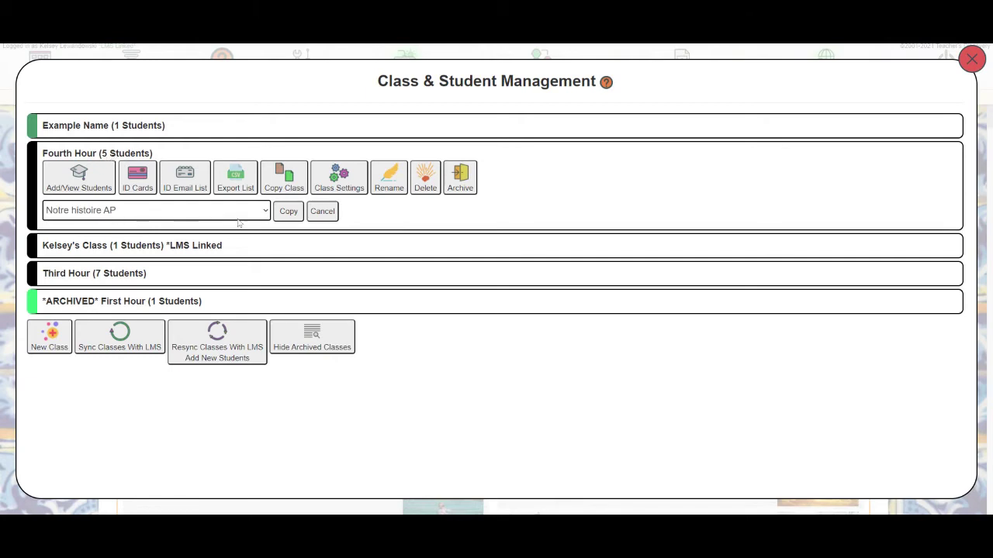
click(290, 216)
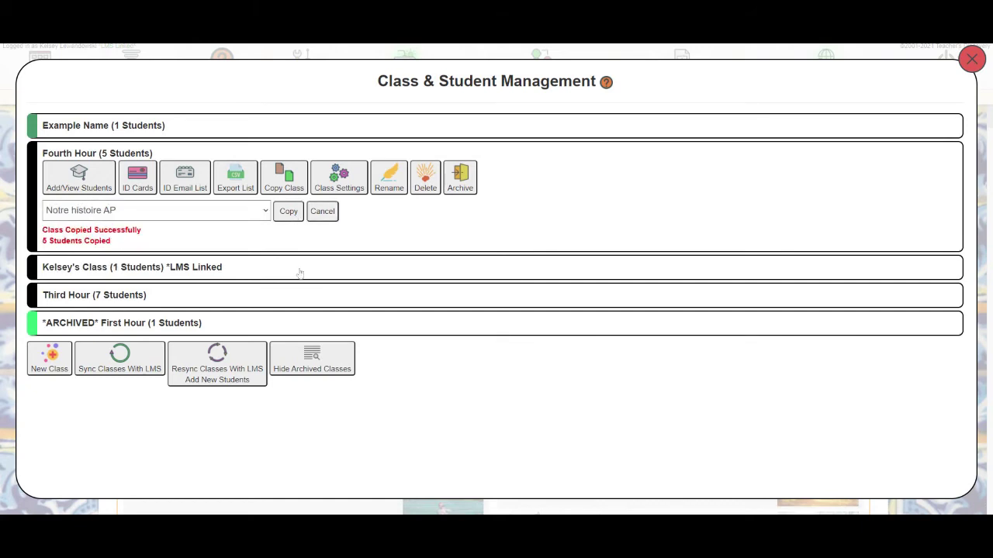
triple_click(66, 240)
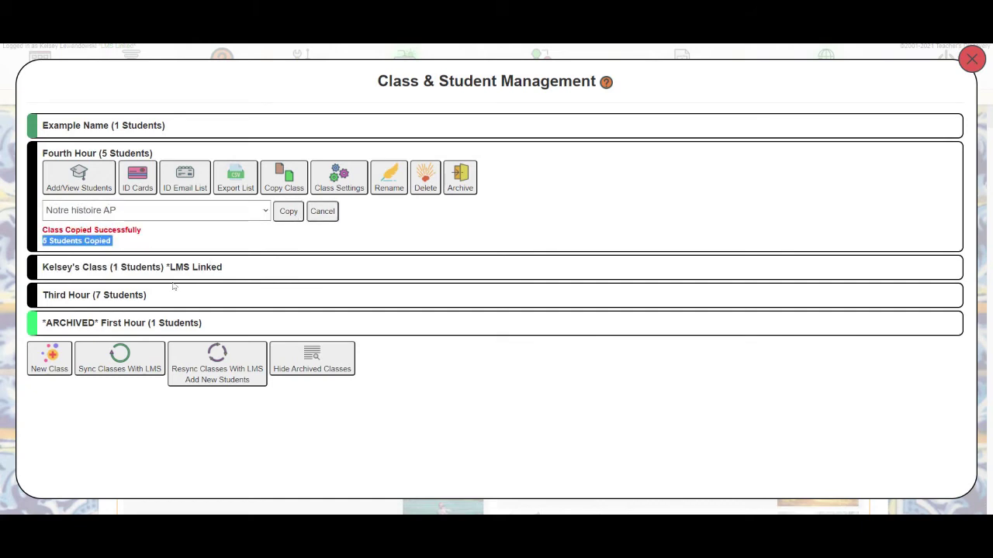
click(166, 237)
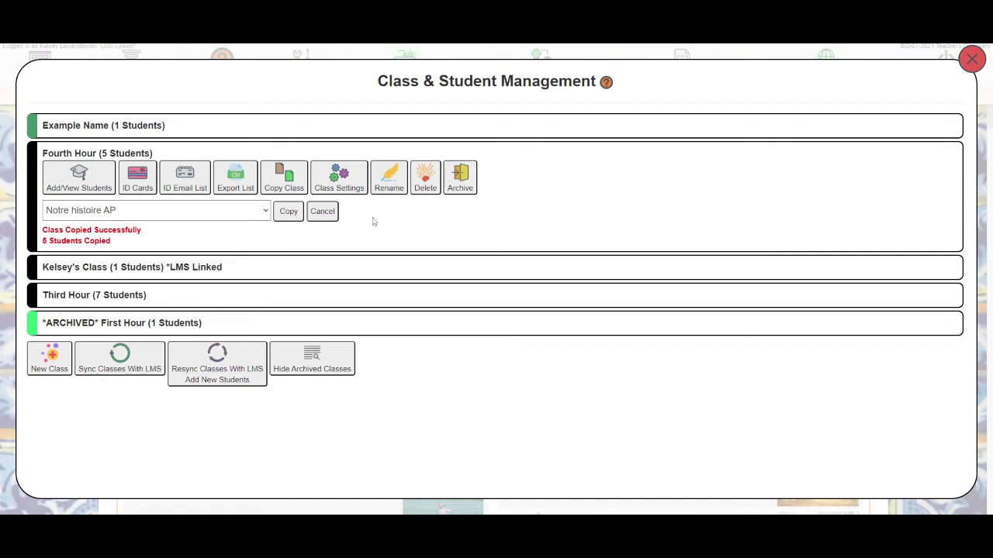
Step: Rename the Fourth Hour class as "Fourth Hour 2021-22"
click(387, 191)
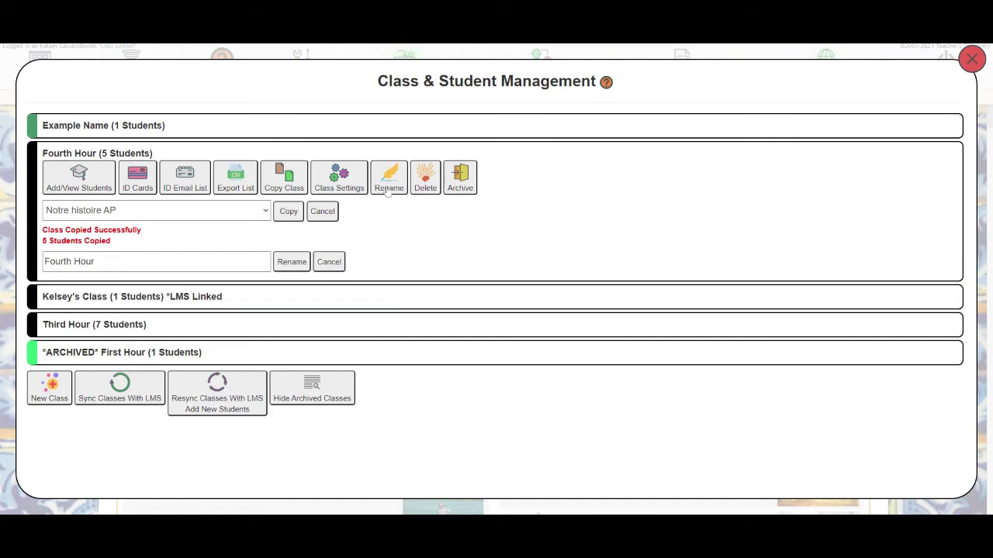
click(94, 261)
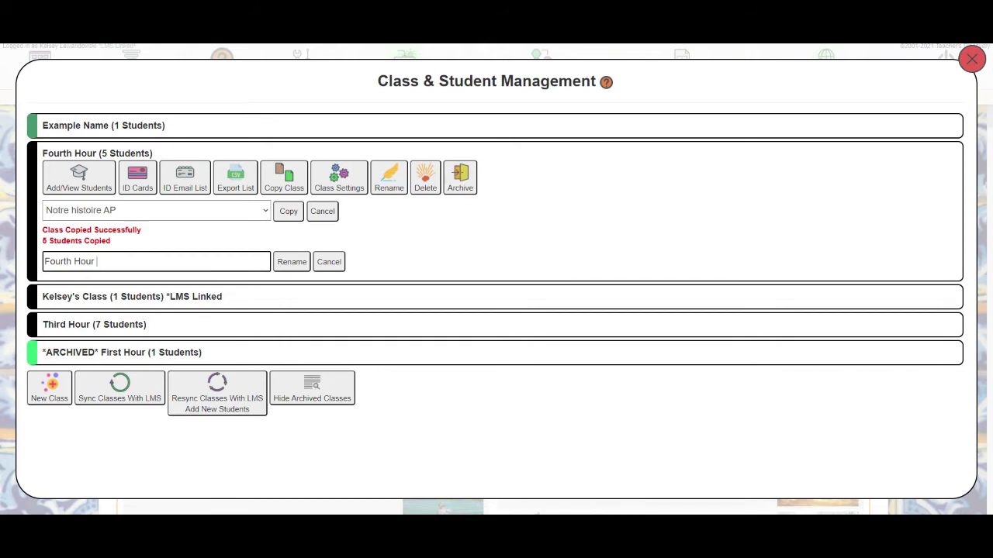
text(2021-22)
click(301, 263)
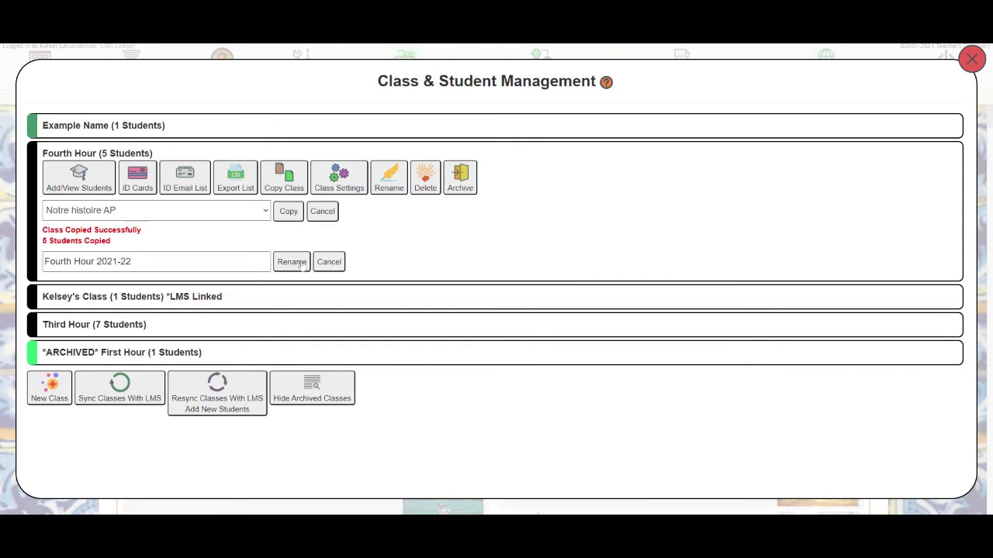
click(329, 212)
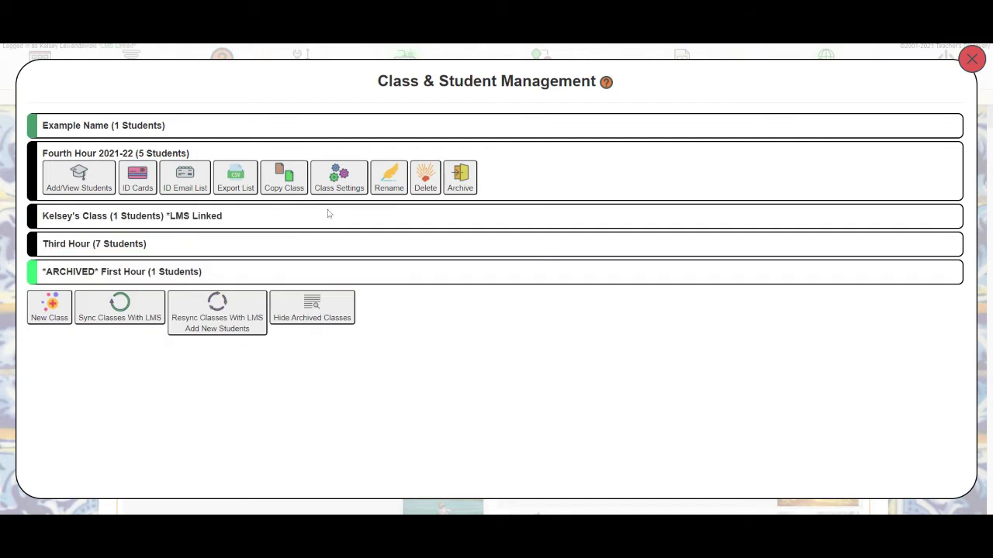
Step: Start deleting the Fourth Hour 2021-22 class and back out at the confirmation
click(425, 180)
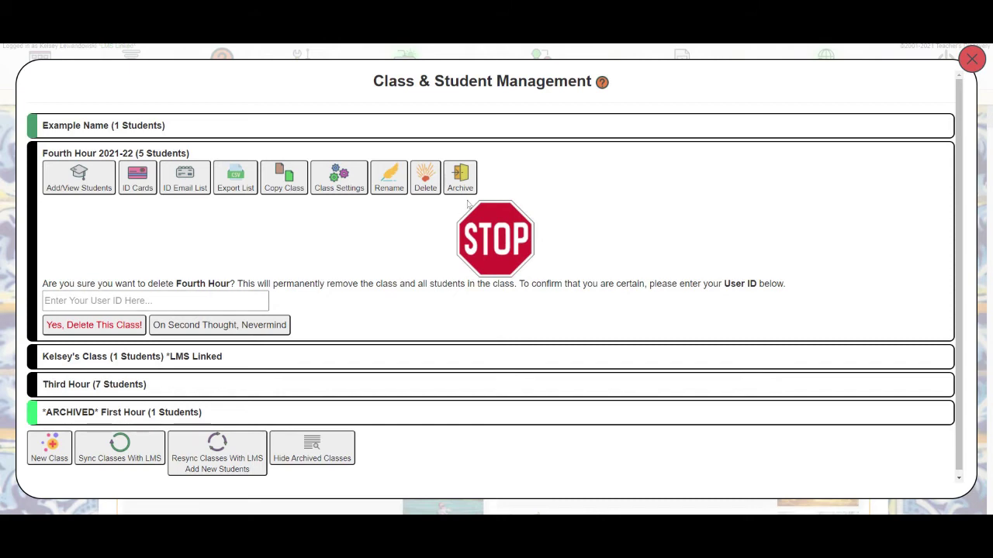
click(286, 326)
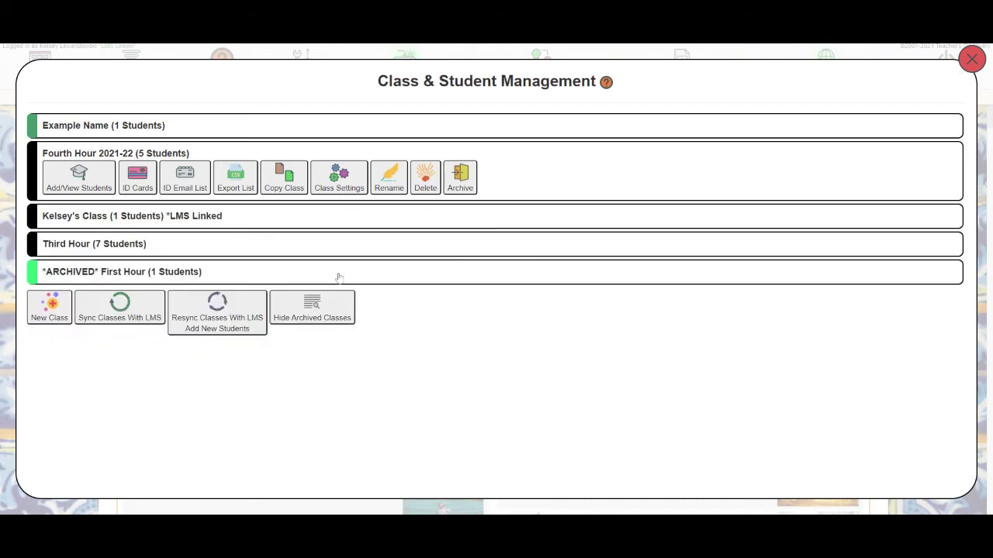
Step: Set the class color of Fourth Hour 2021-22 to turquoise and save the class settings
click(346, 180)
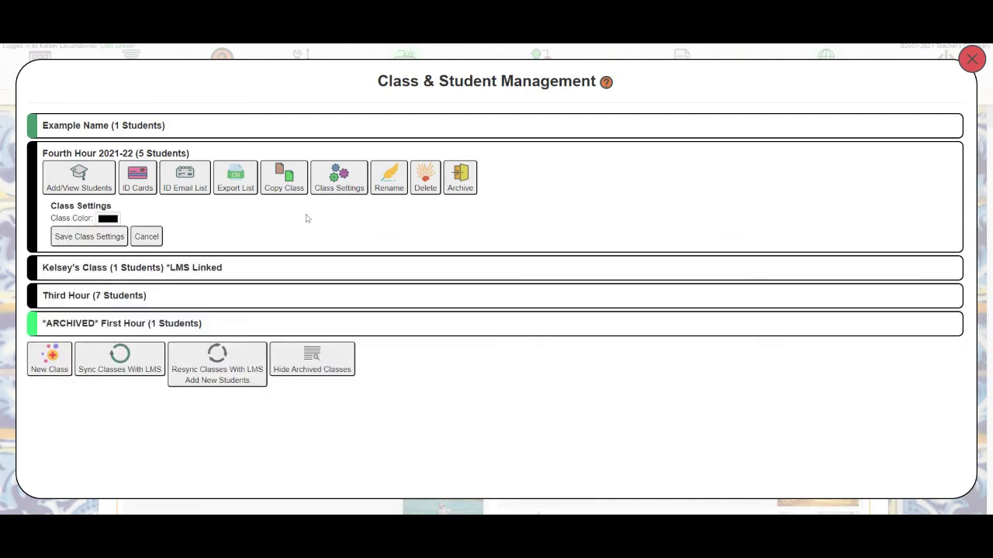
click(118, 230)
click(108, 239)
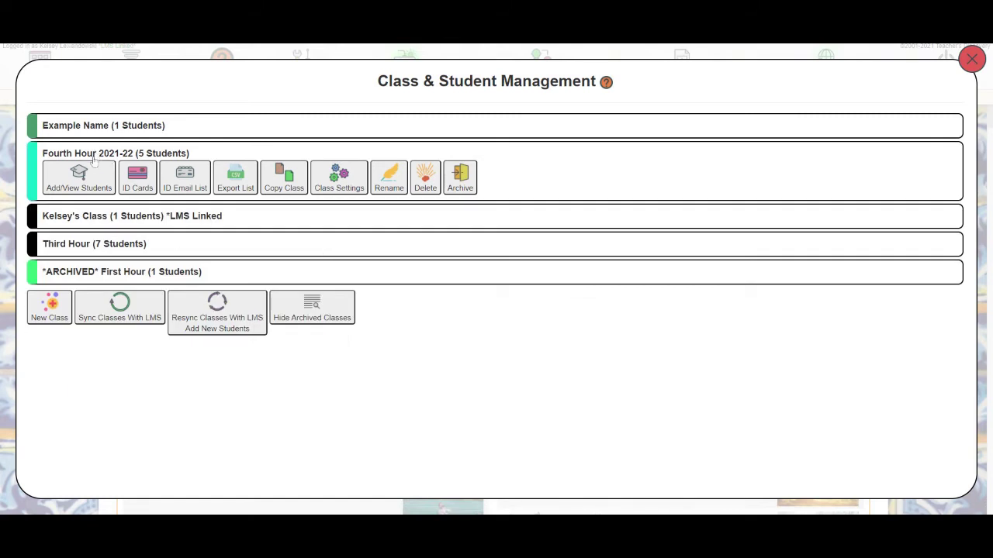
Step: Open the fourth listed student of Fourth Hour 2021-22 for editing and go through the name and ID fields
click(62, 190)
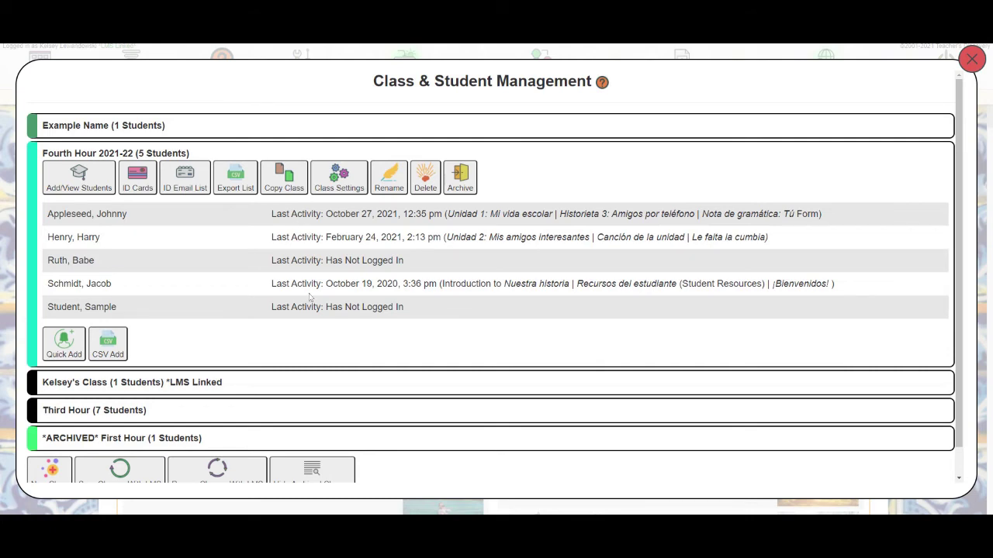
click(76, 287)
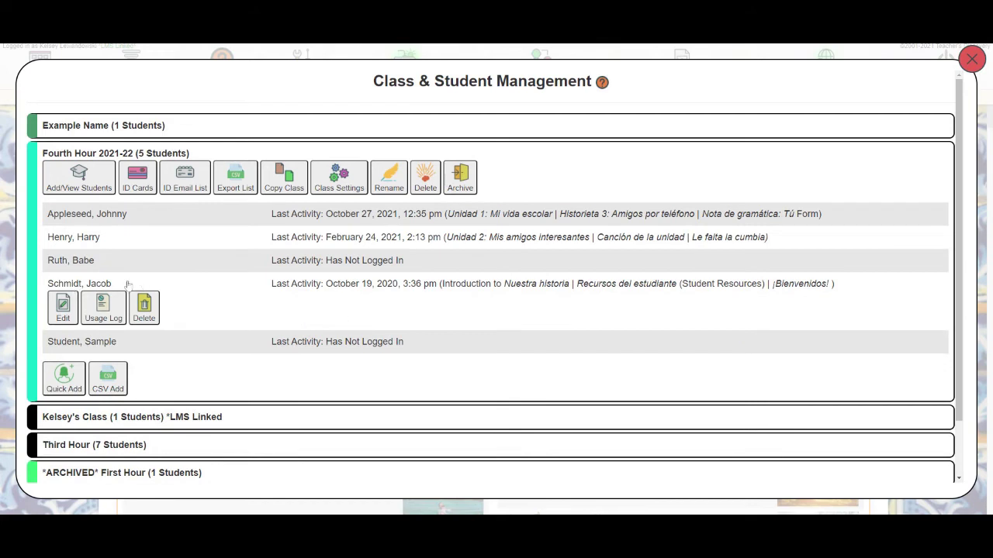
click(63, 309)
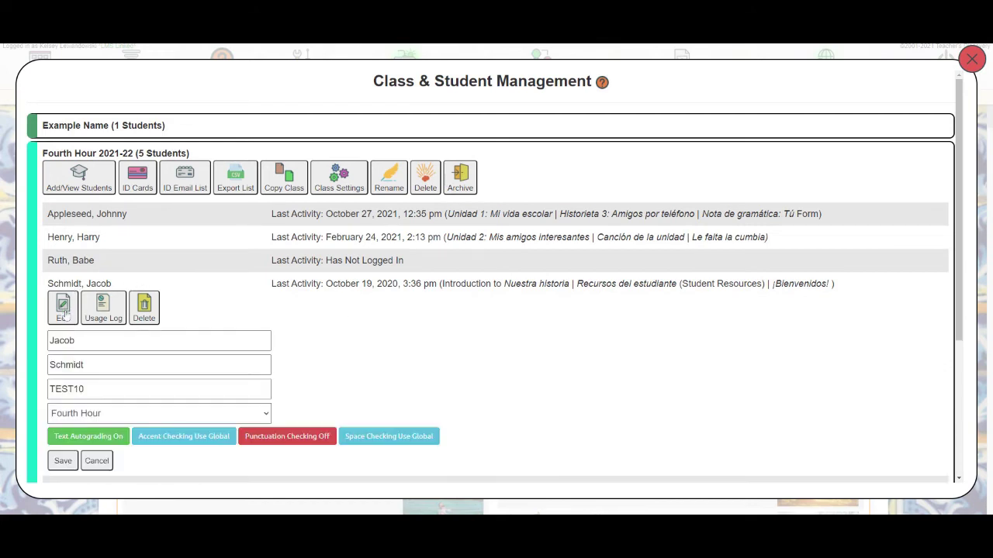
click(86, 342)
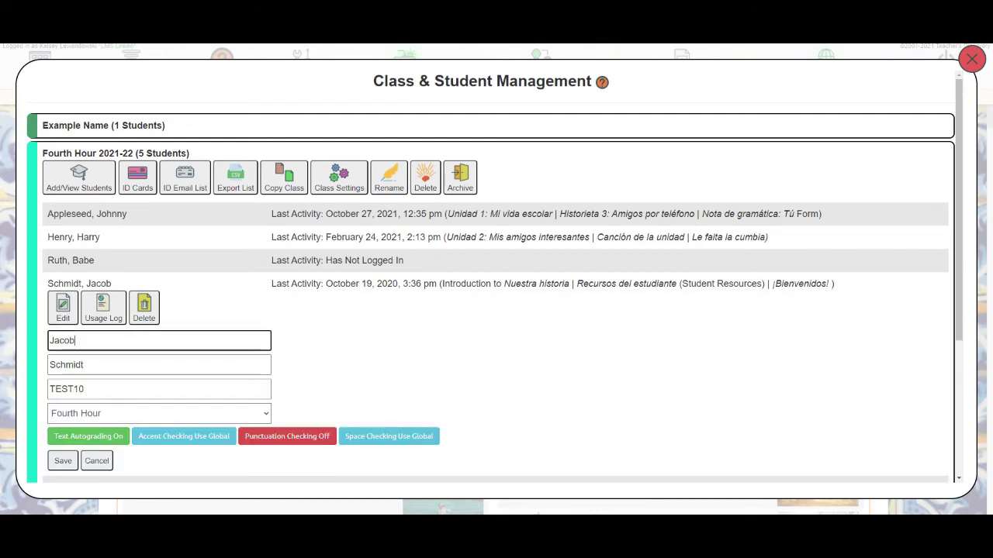
click(89, 365)
drag(86, 389, 37, 387)
click(89, 389)
Step: Switch the student's class assignment to Third Hour and back to Fourth Hour
click(123, 425)
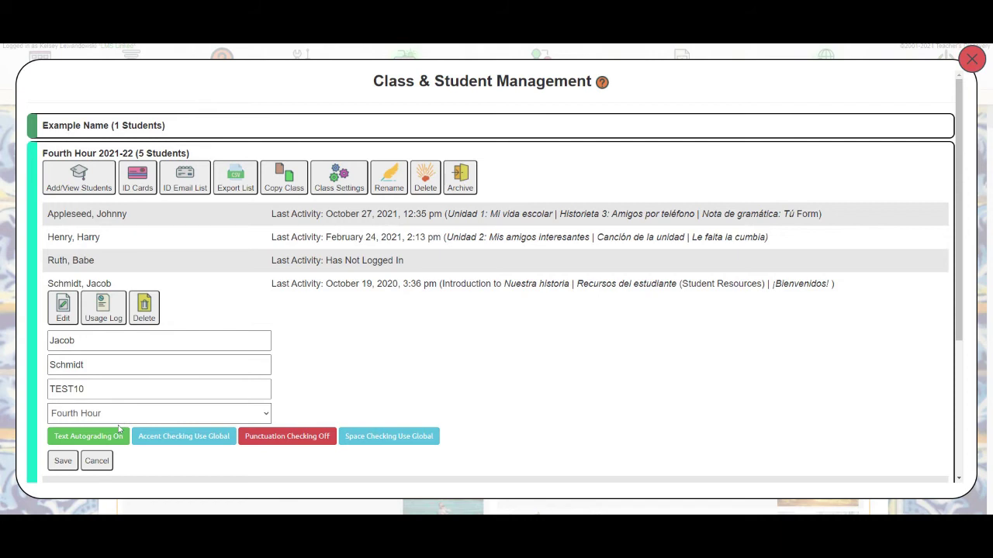
click(118, 429)
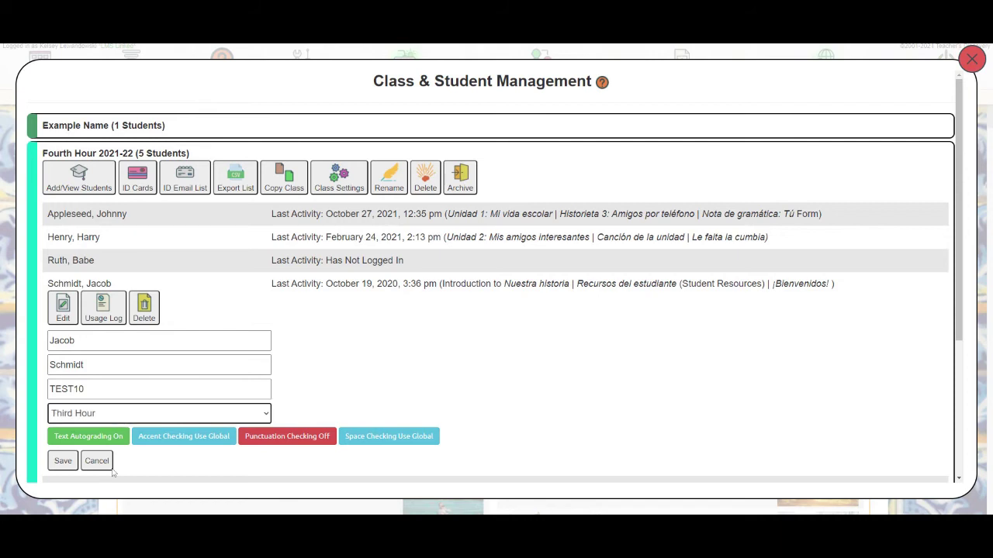
click(110, 419)
click(99, 446)
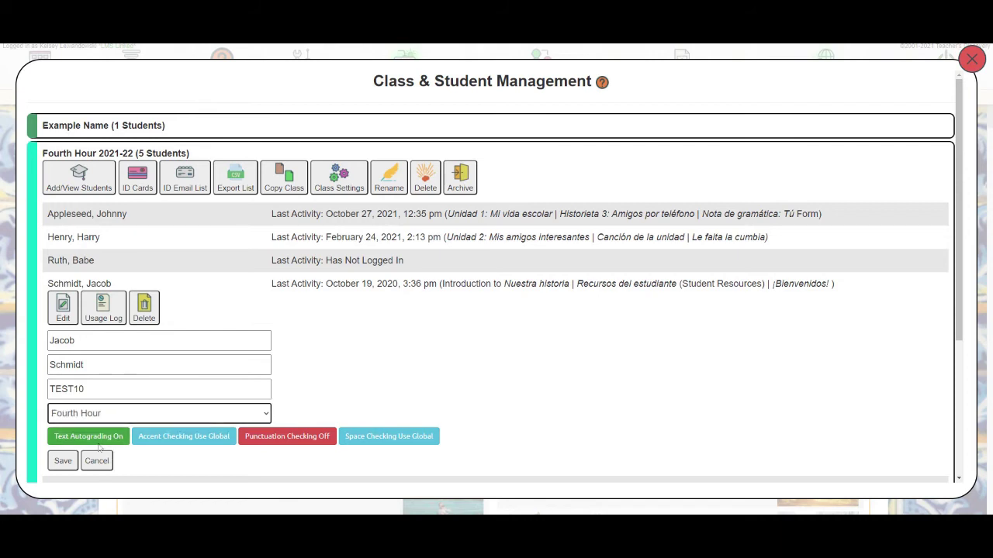
Step: Turn accent checking off for this student and save the student's record
scroll(458, 339, down, 3)
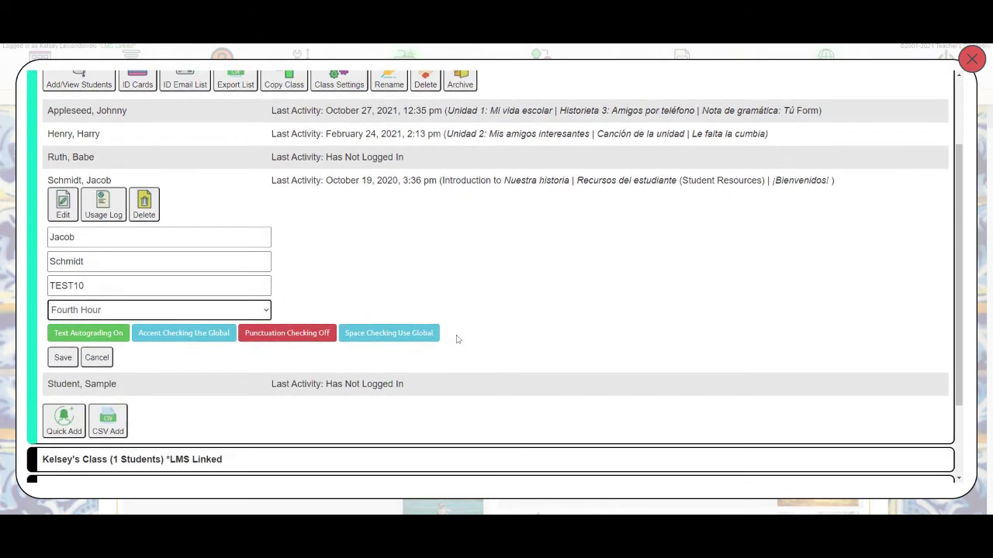
scroll(458, 339, down, 3)
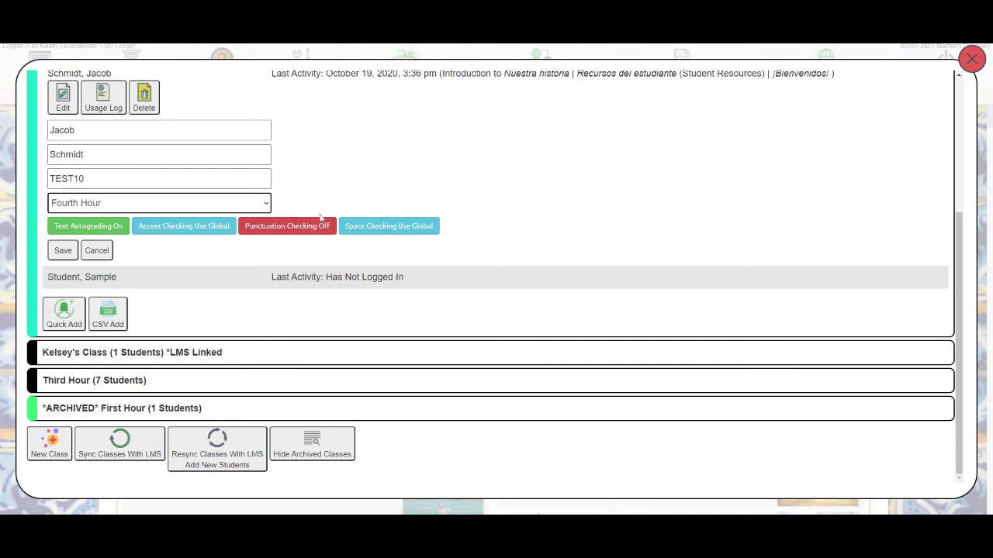
double_click(62, 131)
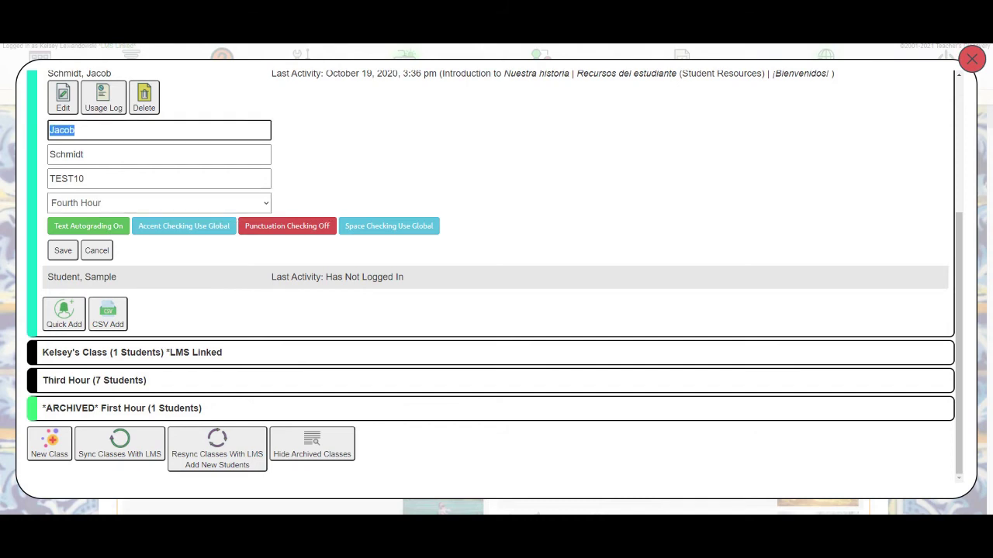
click(221, 268)
click(197, 233)
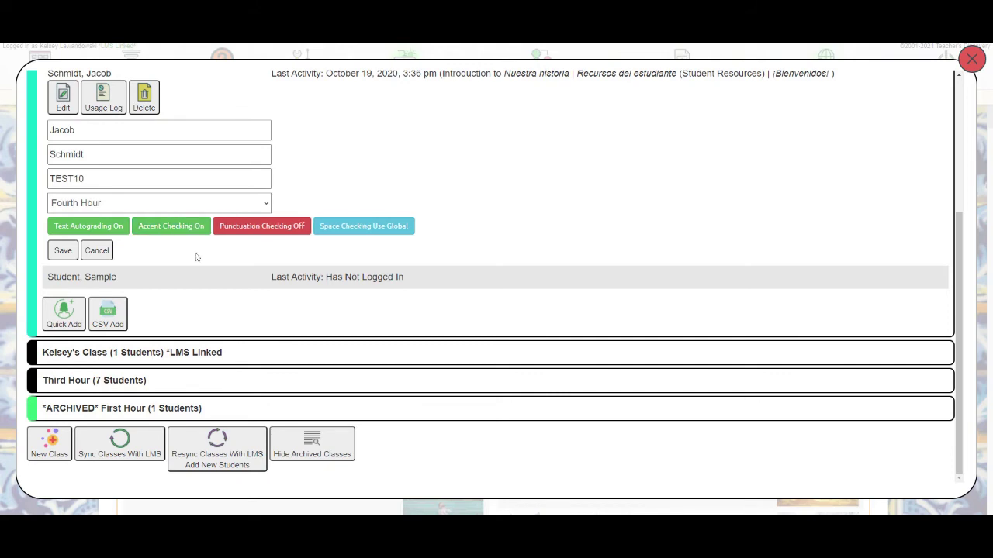
click(186, 231)
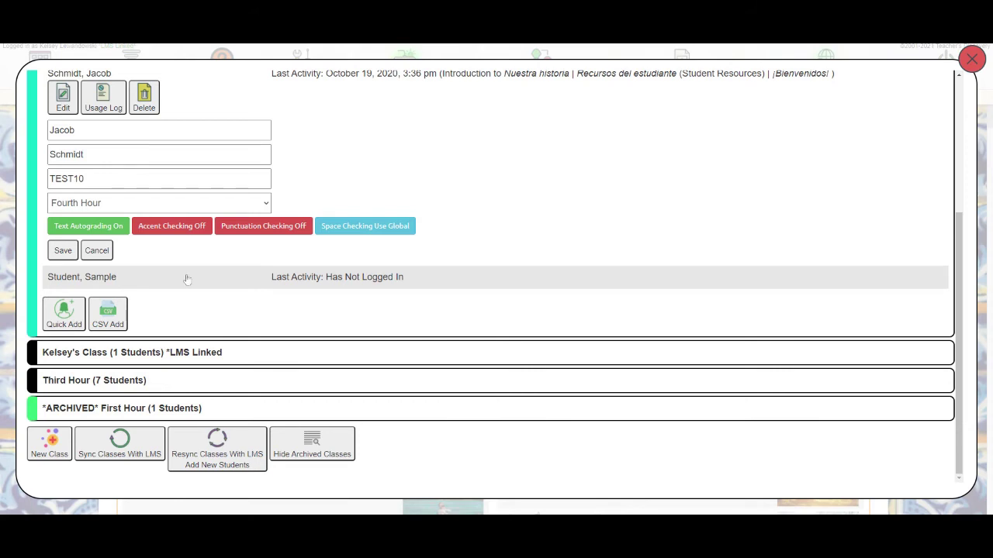
click(66, 256)
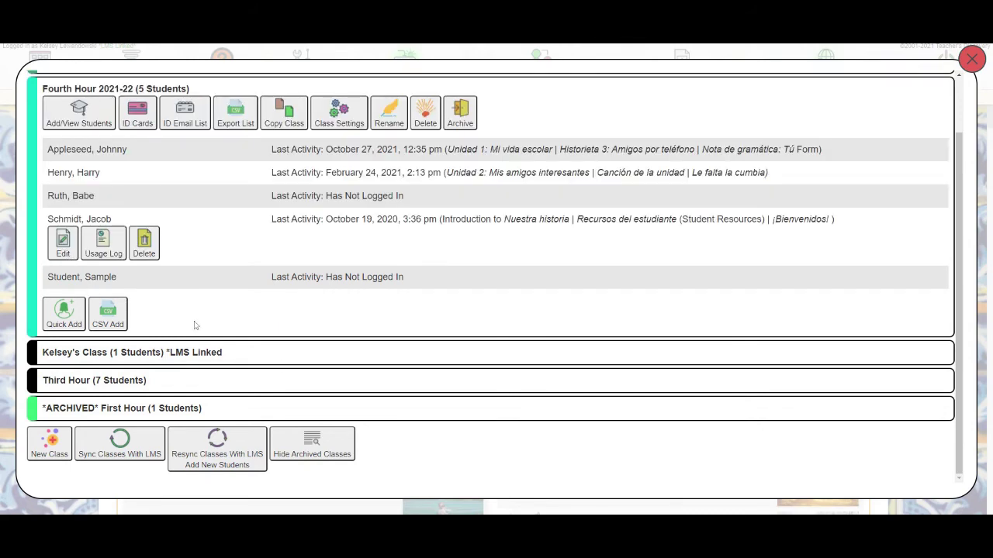
Step: Open the same student's usage log and examine the login times and visited pages
click(101, 262)
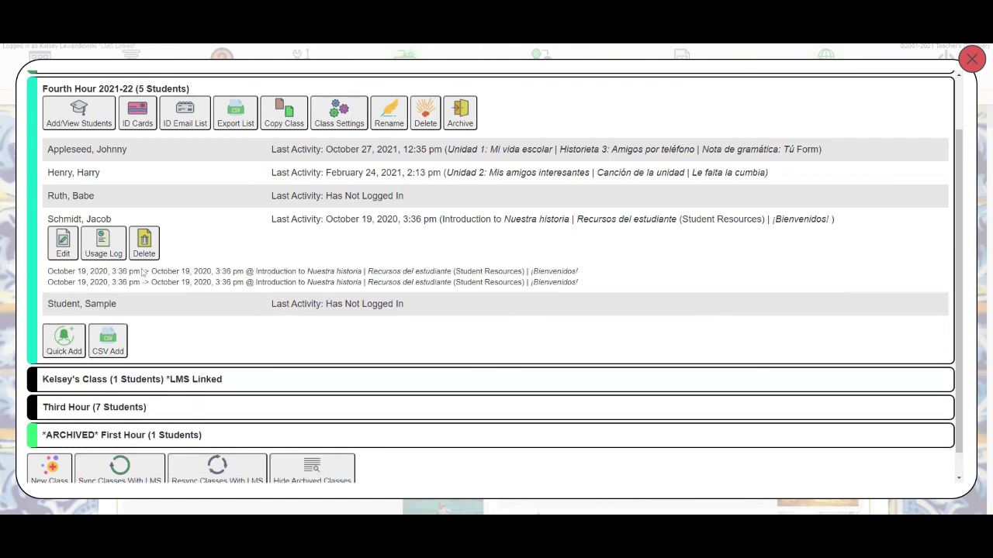
drag(215, 272, 223, 288)
click(221, 355)
drag(51, 273, 142, 272)
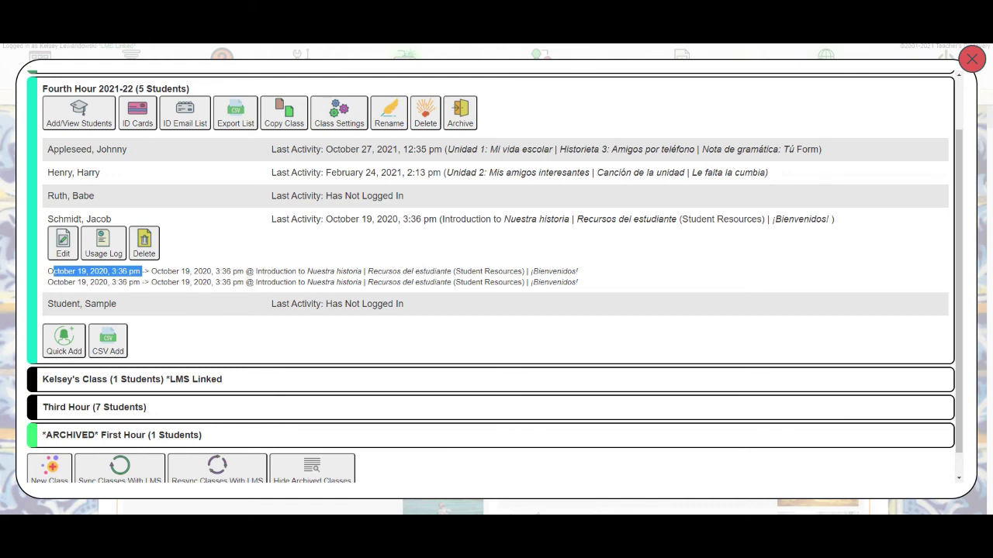
drag(151, 272, 499, 279)
click(495, 300)
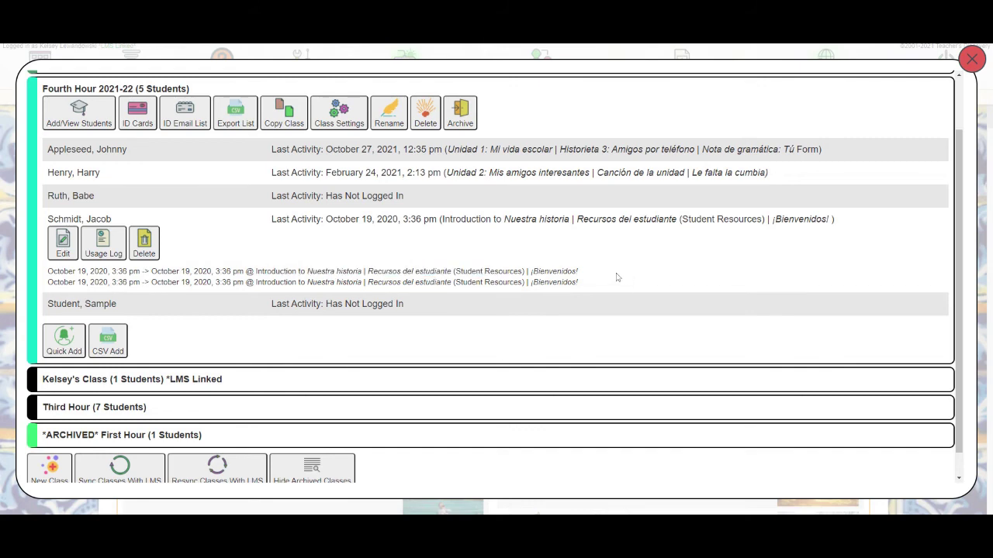
Step: Request deletion of the same student to view the confirmation prompt and choose to keep the student
click(152, 248)
click(159, 315)
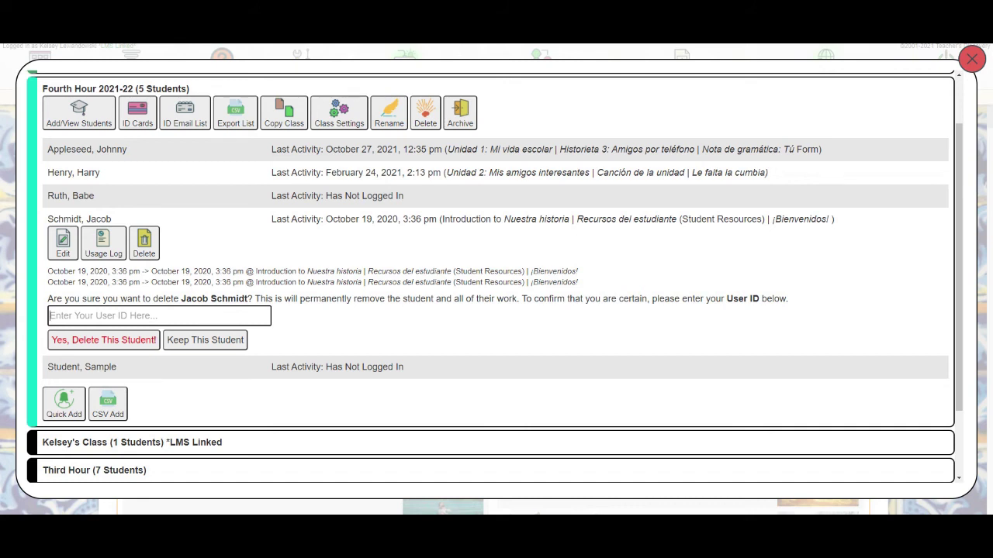
click(212, 341)
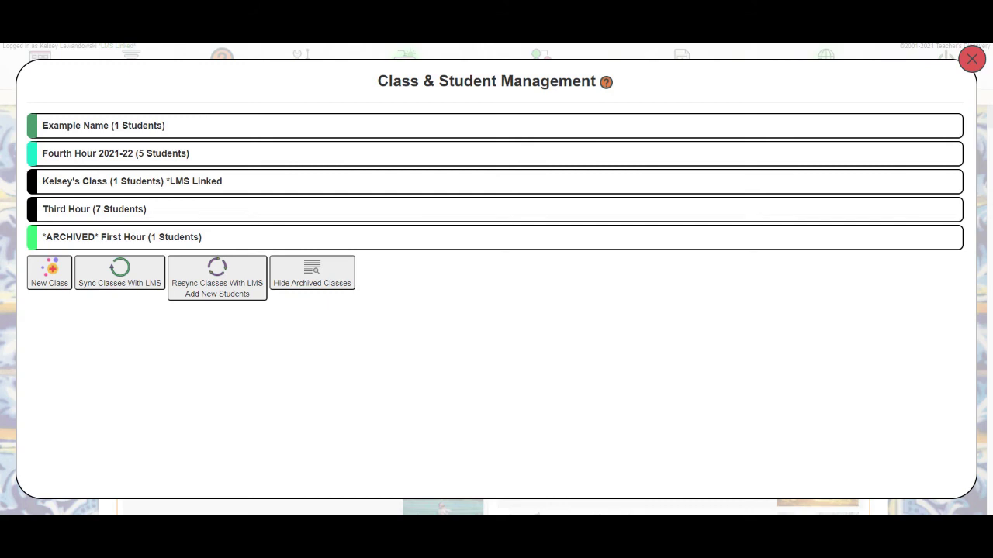
Step: Toggle the archived classes hidden, shown and hidden again in the class list
click(298, 280)
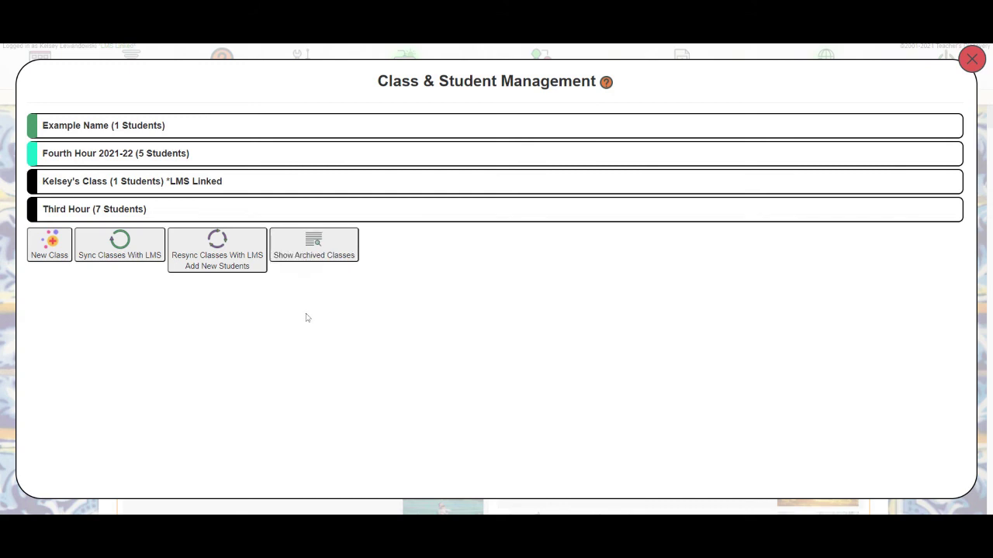
click(309, 256)
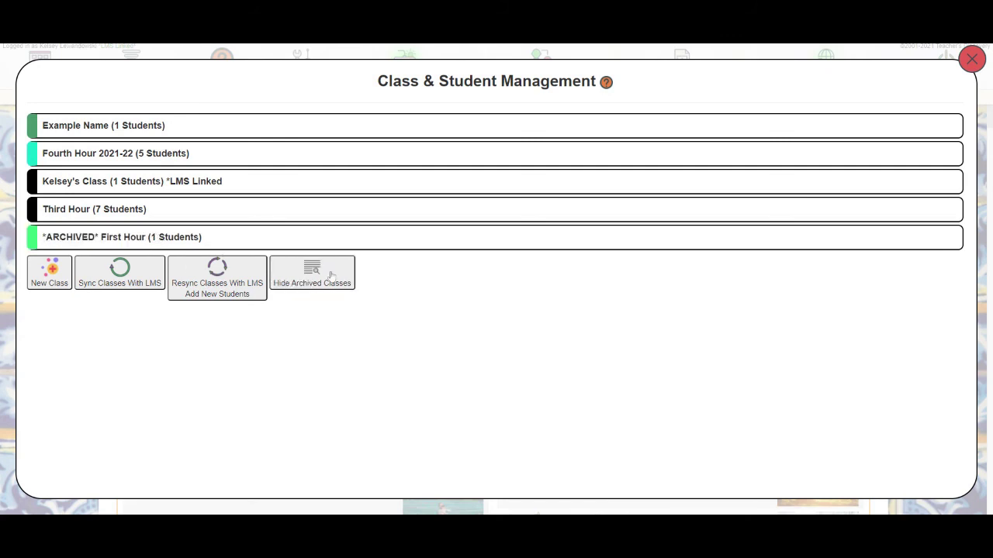
click(330, 276)
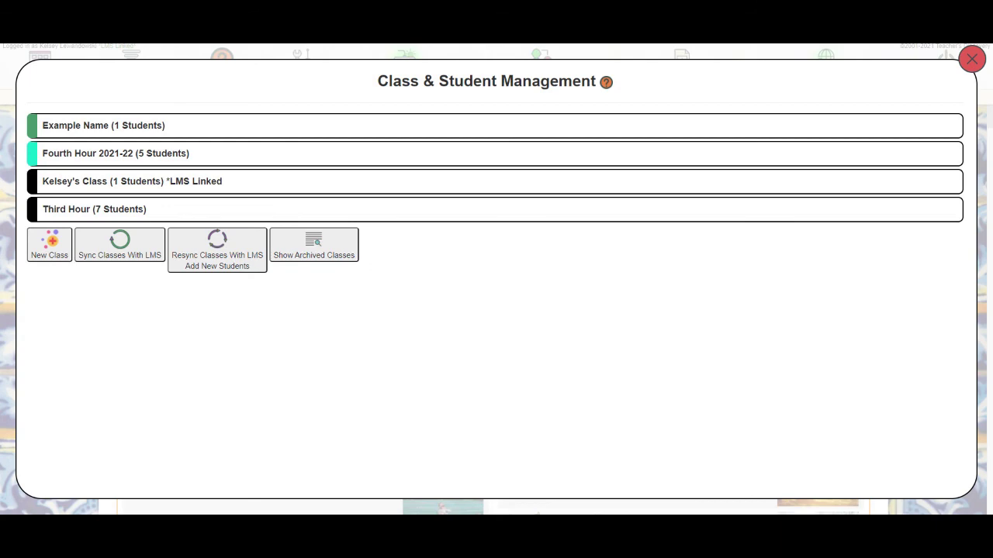
Step: Close Class & Student Management and open the help page with the support contact options
click(972, 59)
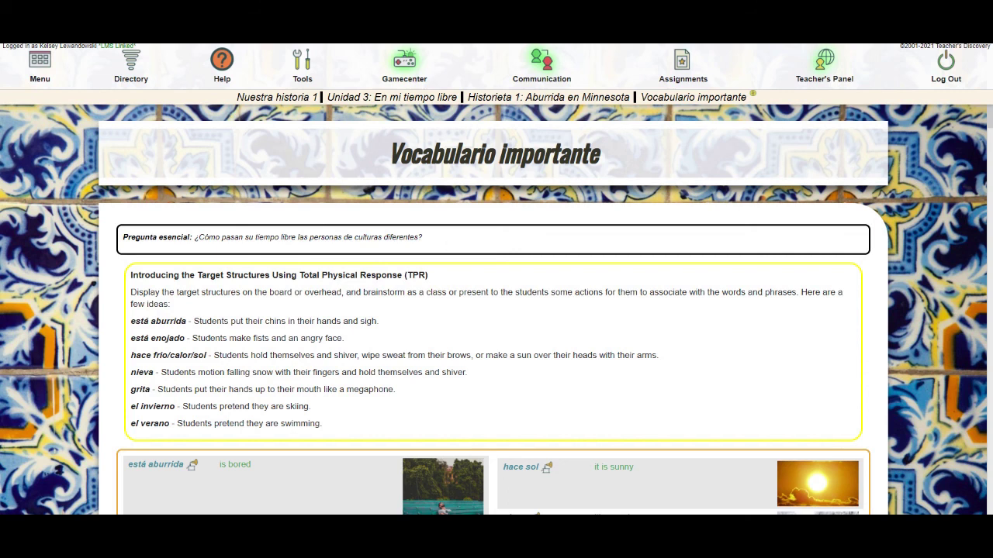
click(222, 66)
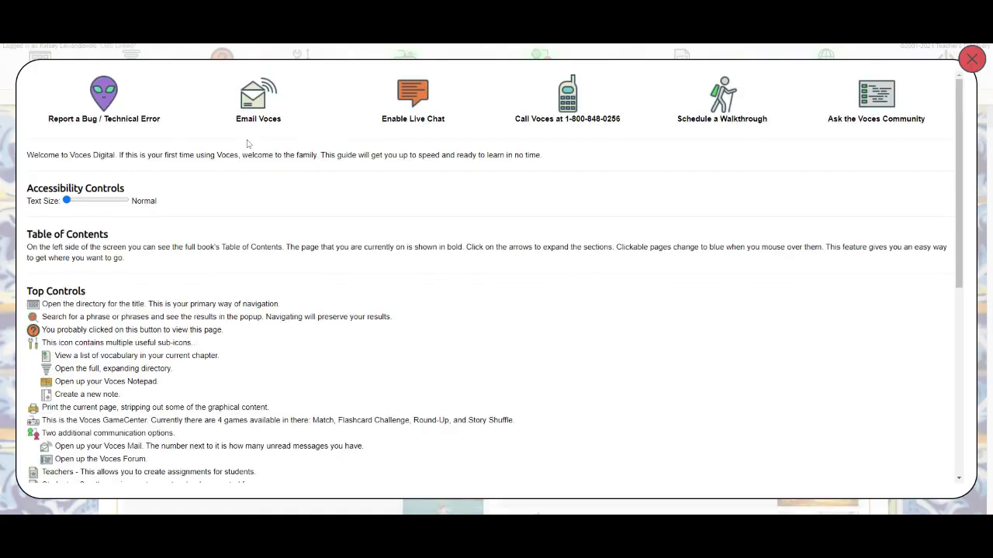